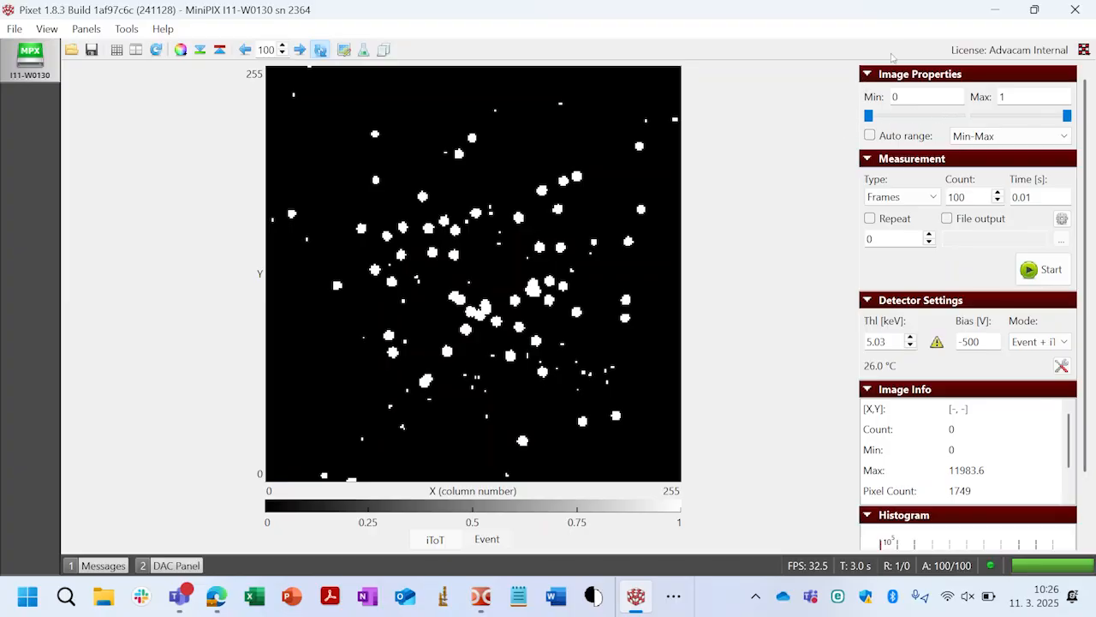
- Open the Clustering plugin for the MiniPIX detector and enable the Calibrate option in its calibration settings
click(1084, 50)
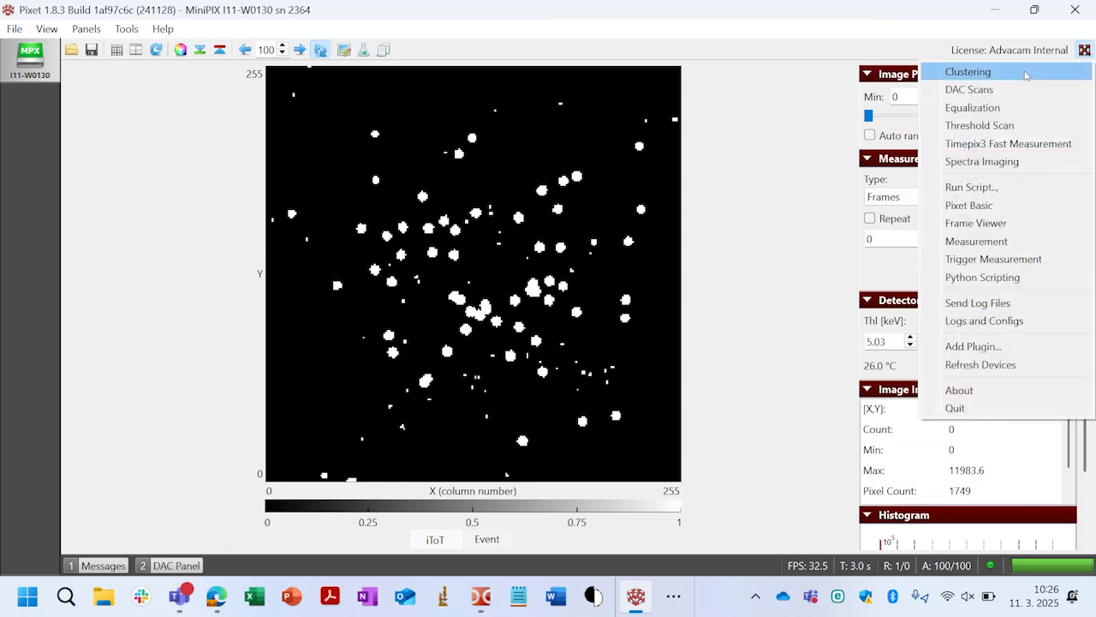
click(1042, 78)
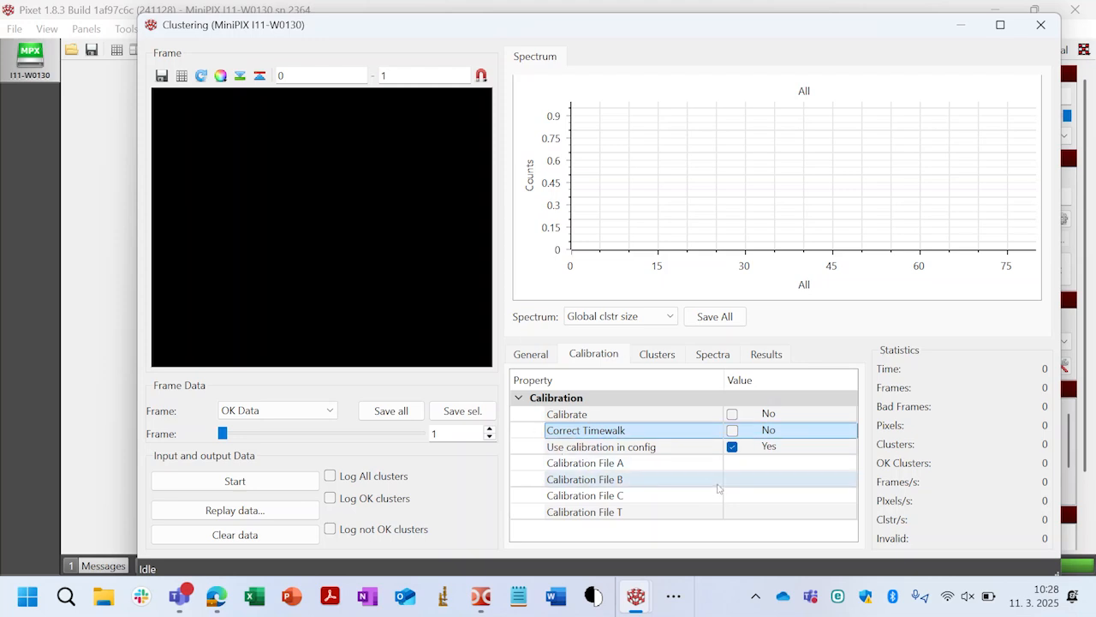
click(732, 415)
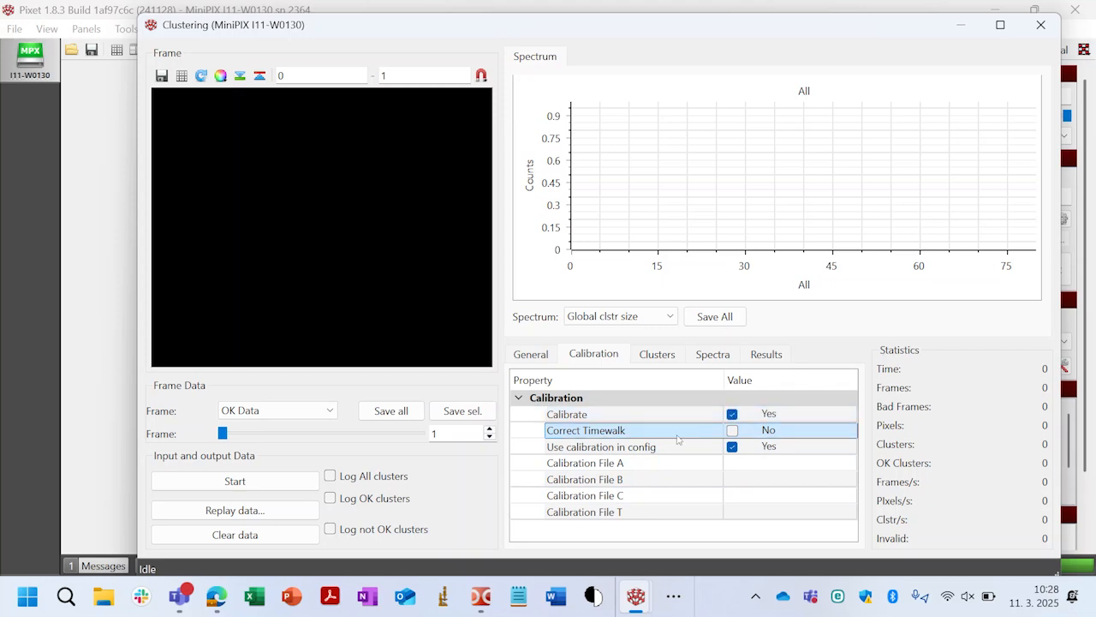
- Review the cluster filter limits, the spectra sizes and steps, the results options and the general settings of the clustering
click(669, 359)
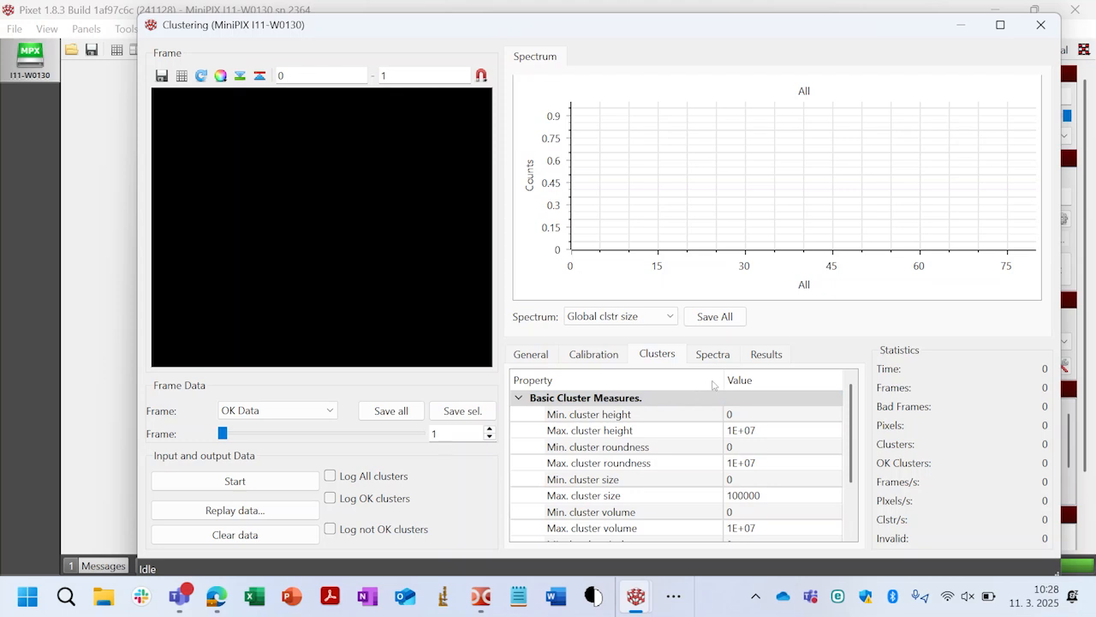
scroll(672, 442, down, 2)
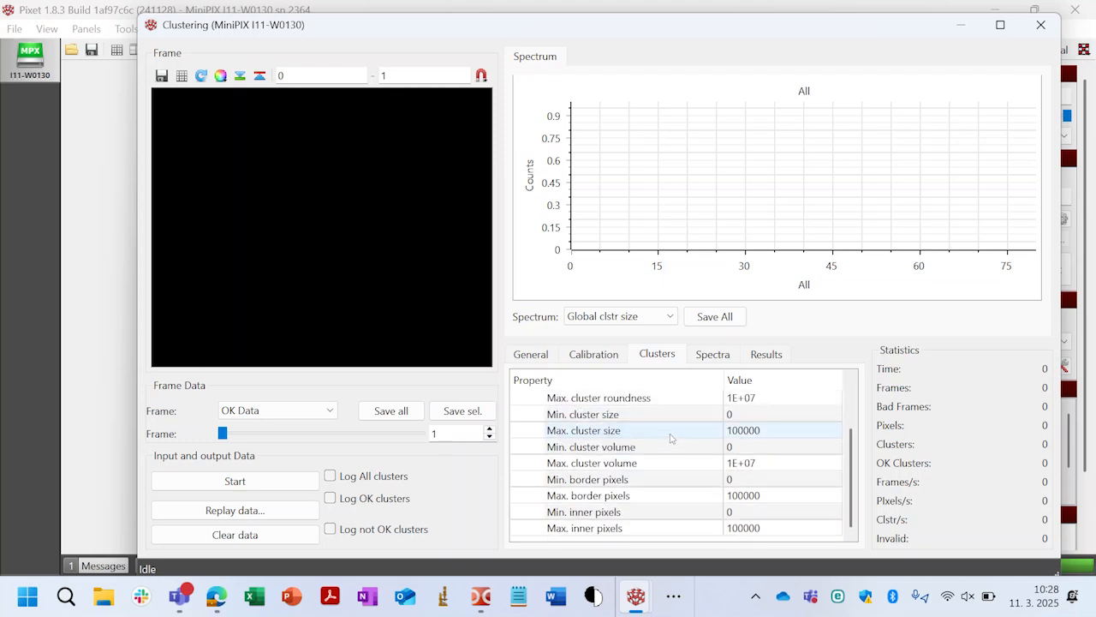
scroll(671, 438, up, 3)
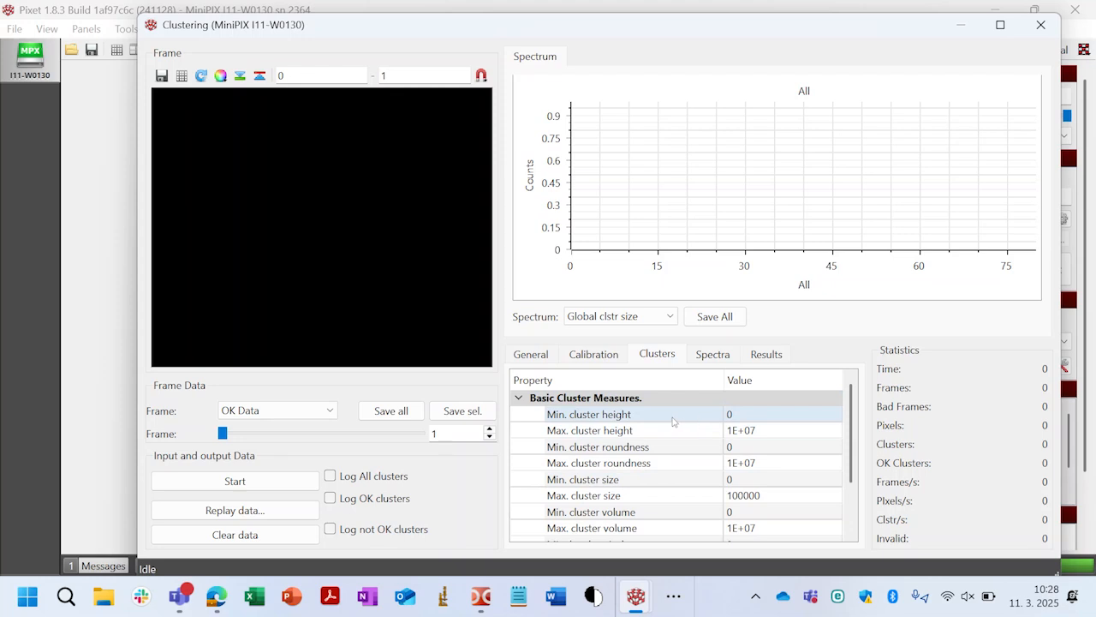
scroll(699, 442, down, 2)
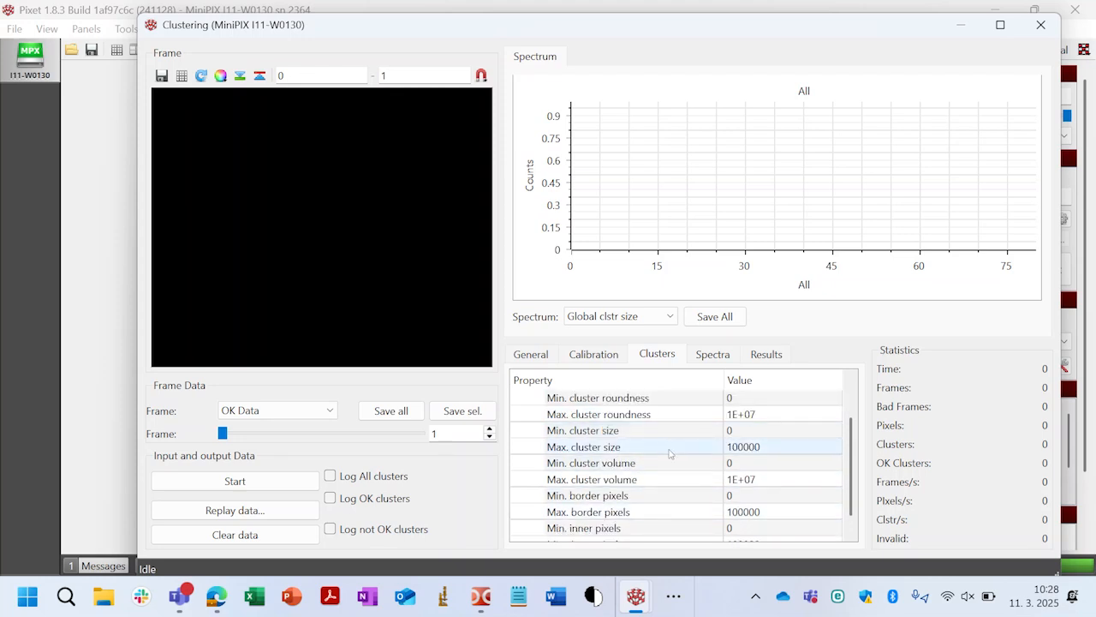
click(722, 357)
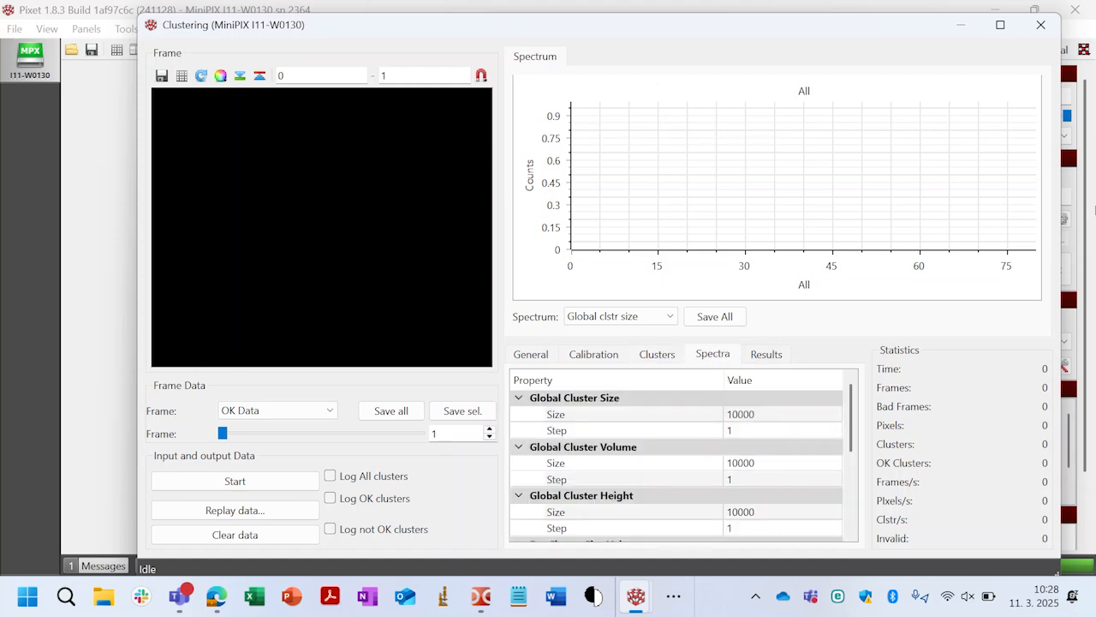
click(777, 359)
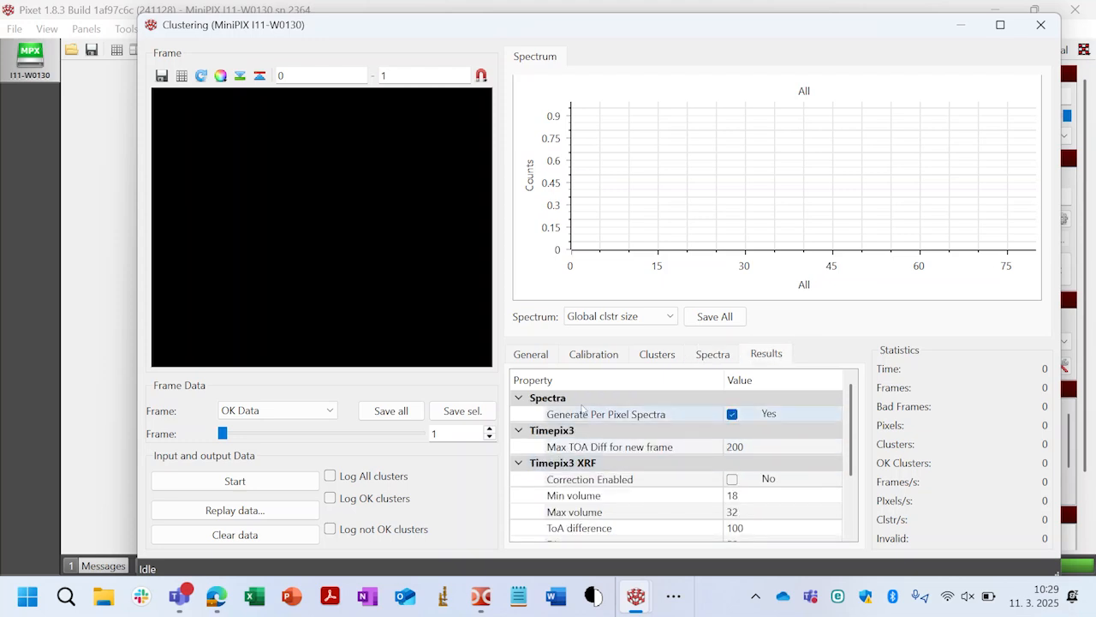
click(535, 357)
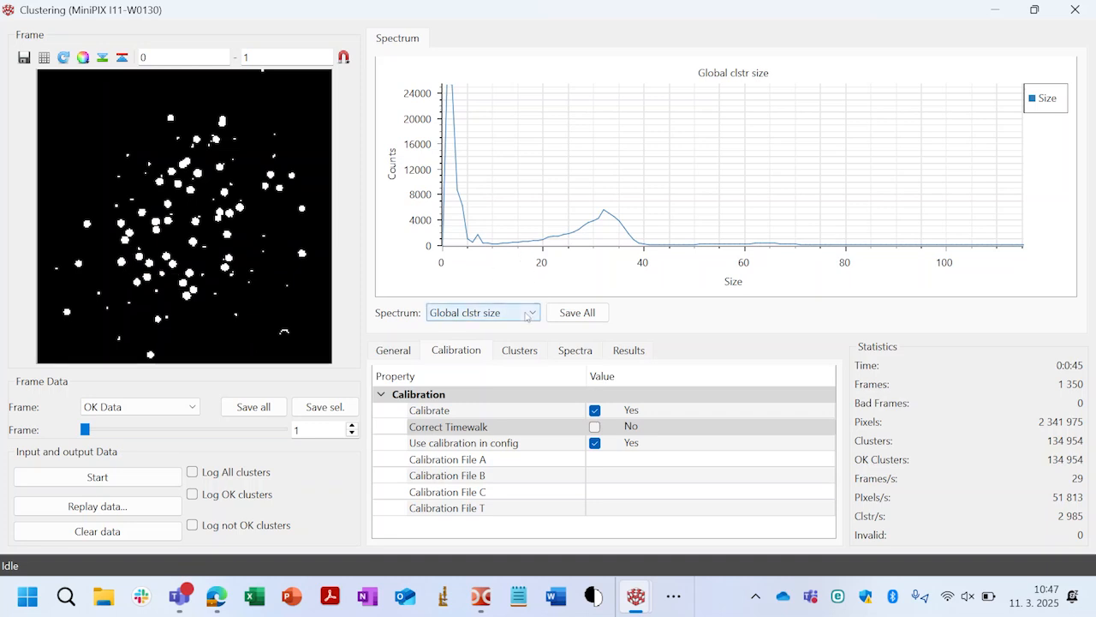
- Plot the global cluster volume spectrum, then the global cluster height spectrum over a height range of about 400
click(526, 313)
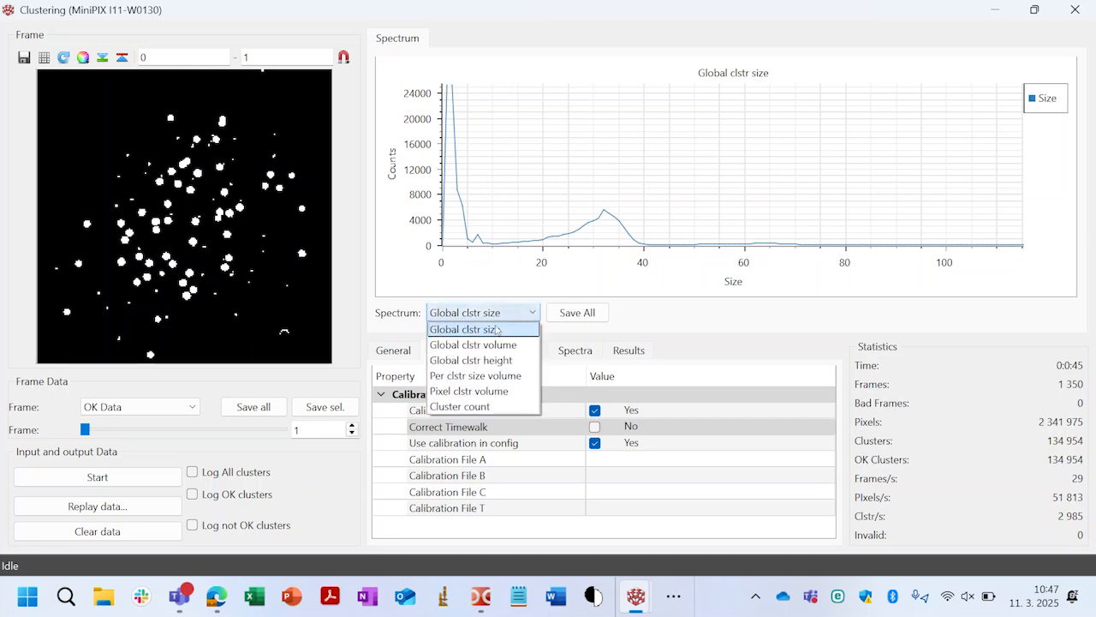
click(492, 347)
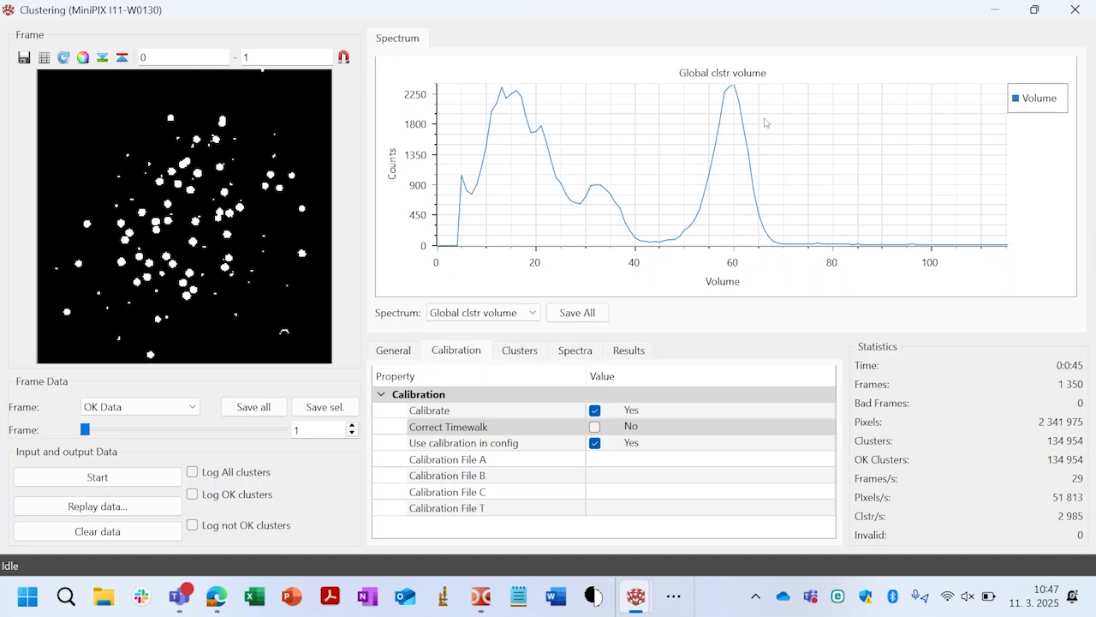
click(528, 315)
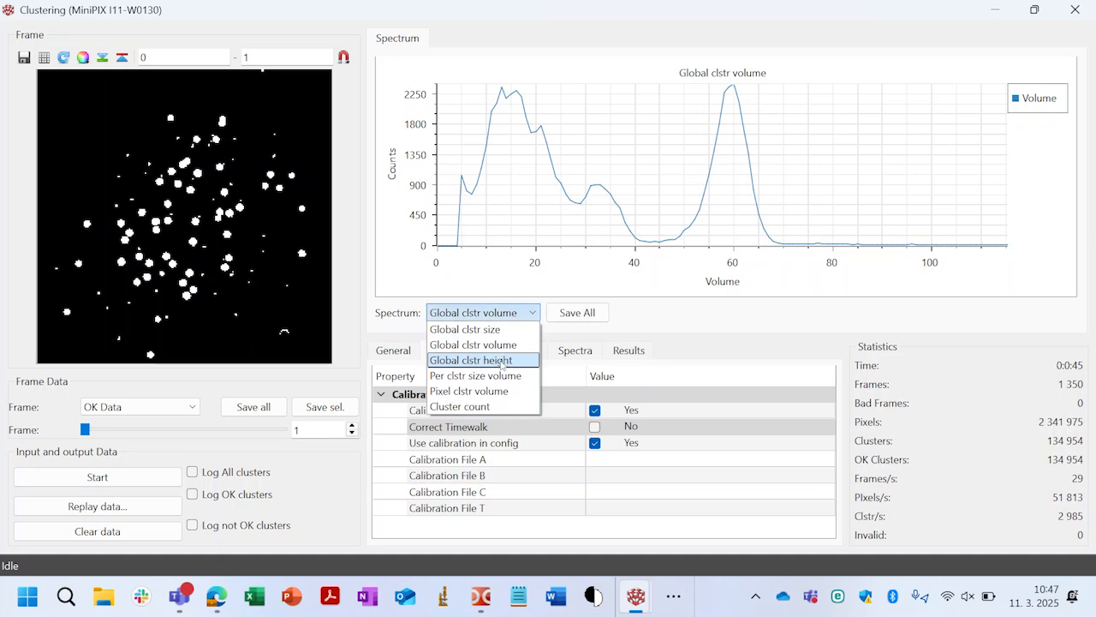
click(513, 361)
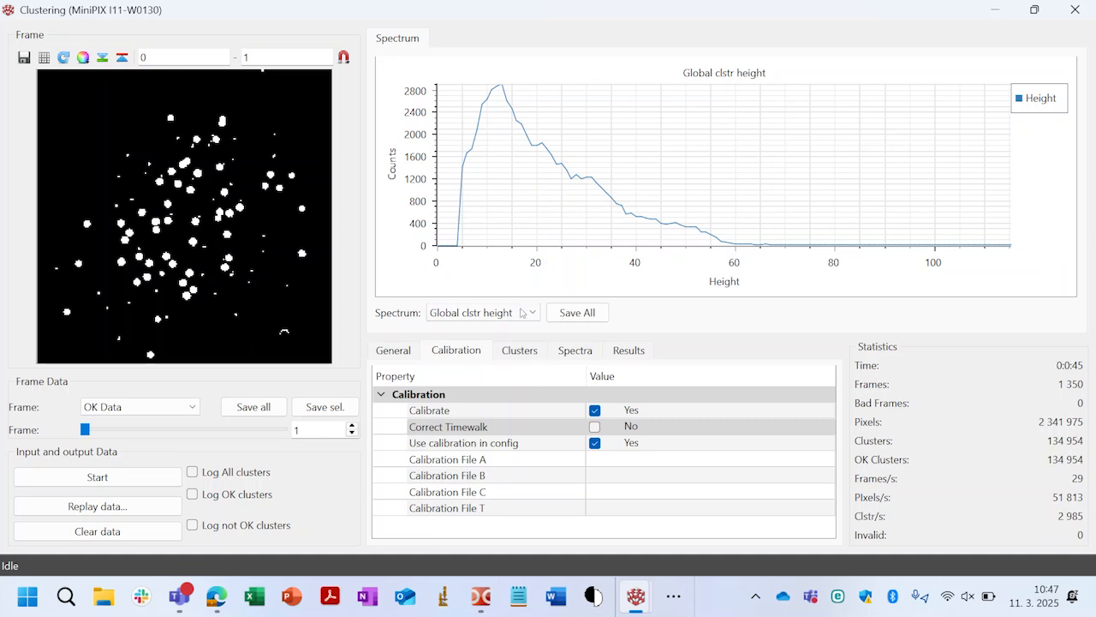
mouse_move(982, 266)
click(985, 259)
click(986, 259)
click(986, 259)
click(985, 259)
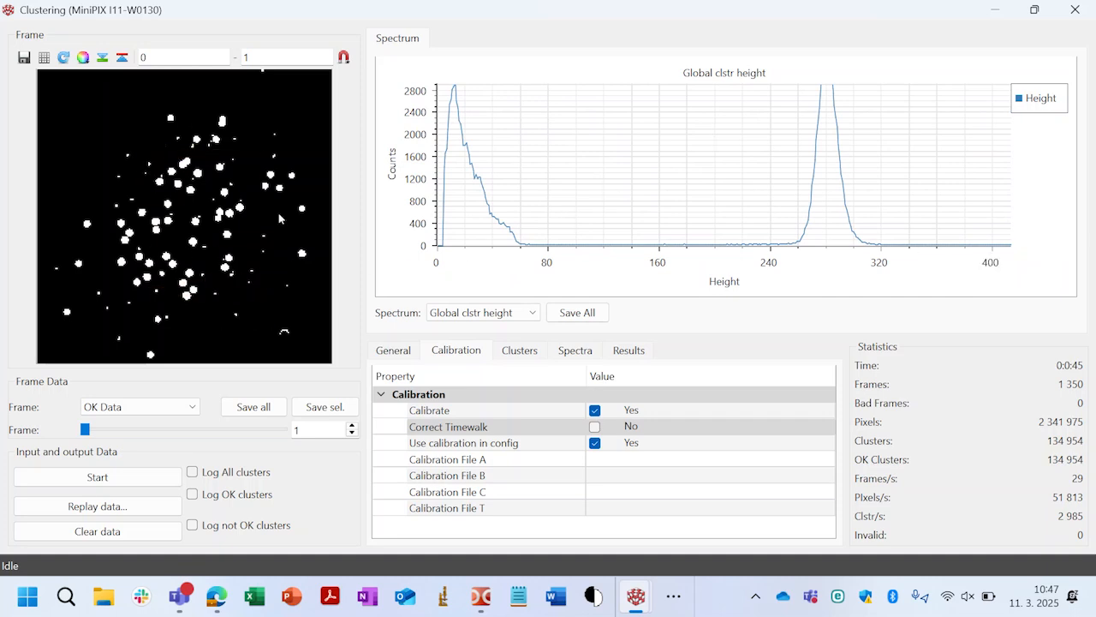
- Plot the per-cluster-size volume spectra over a narrowed volume range of about 125
click(518, 315)
click(516, 379)
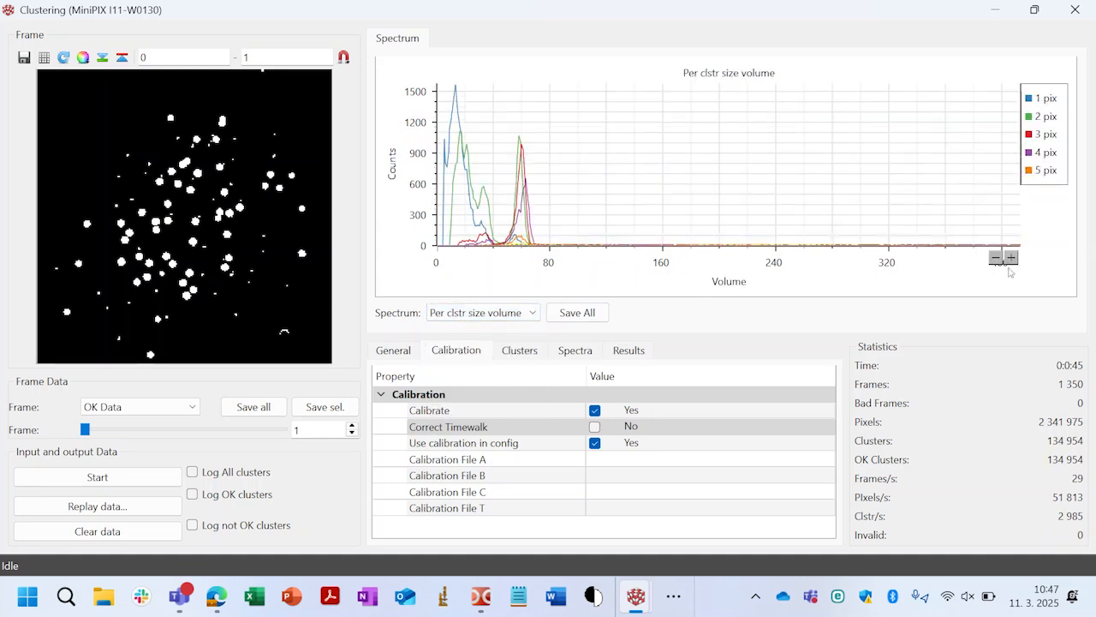
click(1012, 258)
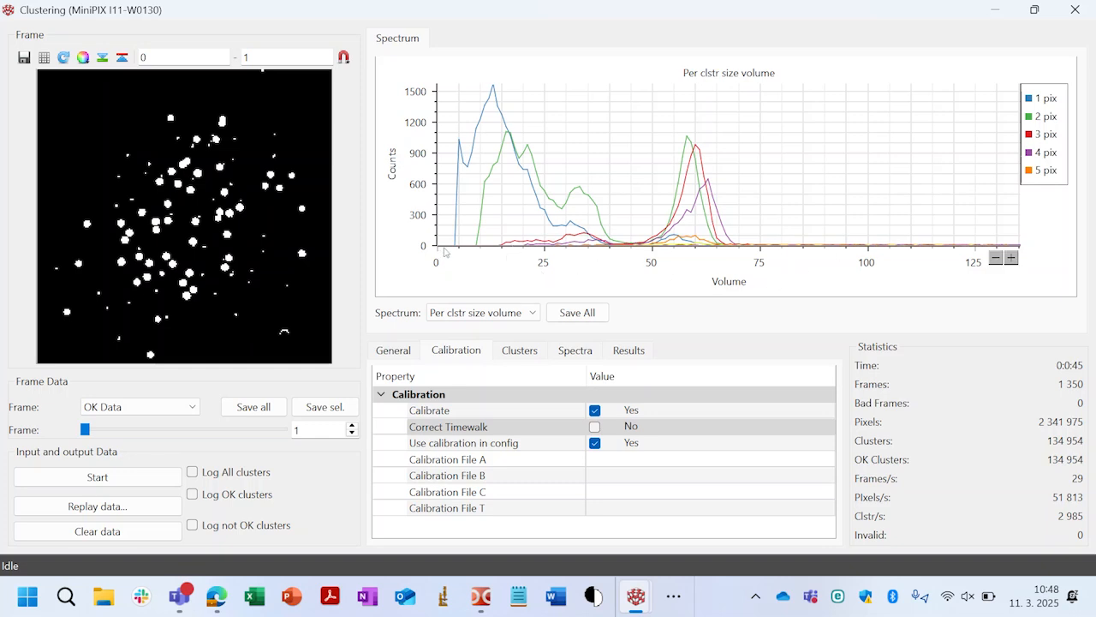
click(505, 313)
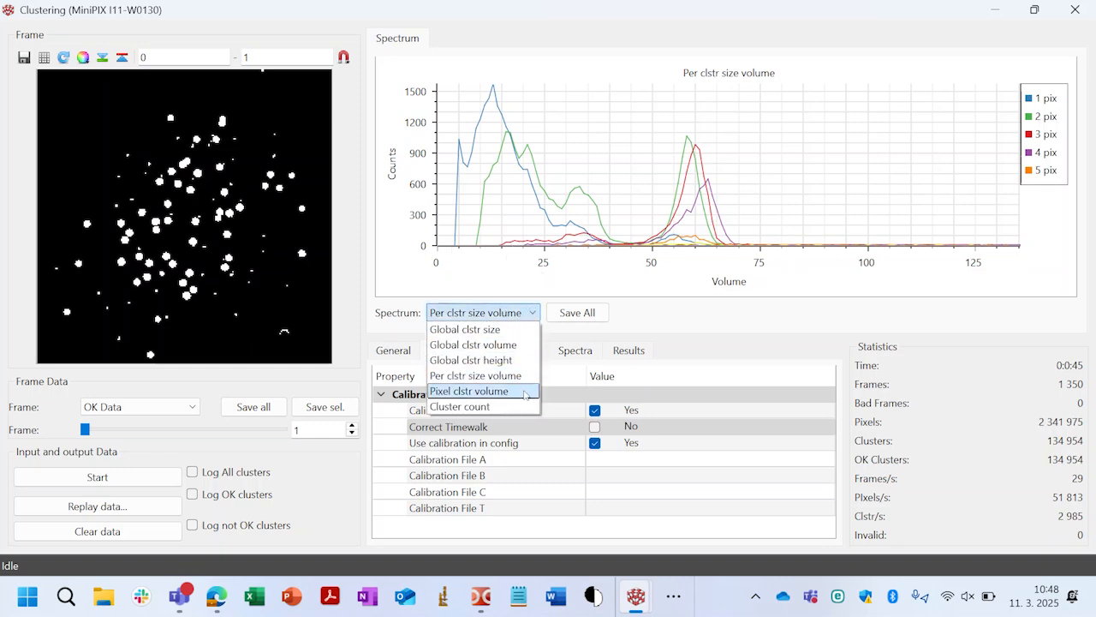
click(510, 381)
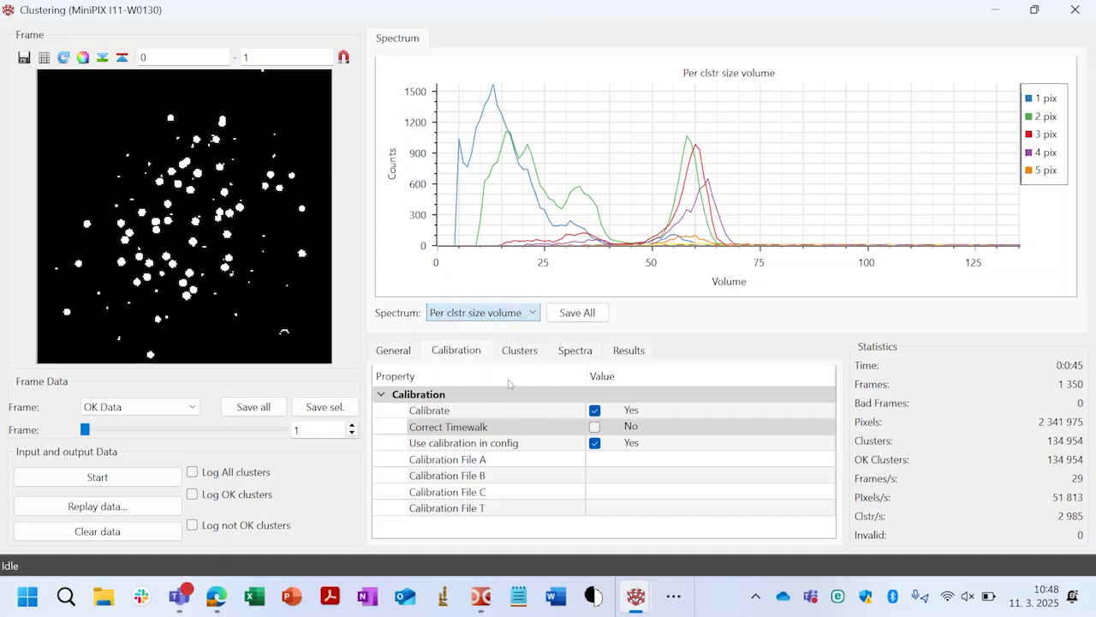
- Plot the Pixel clstr volume spectrum and inspect it for several individual pixels in the frame image
click(517, 315)
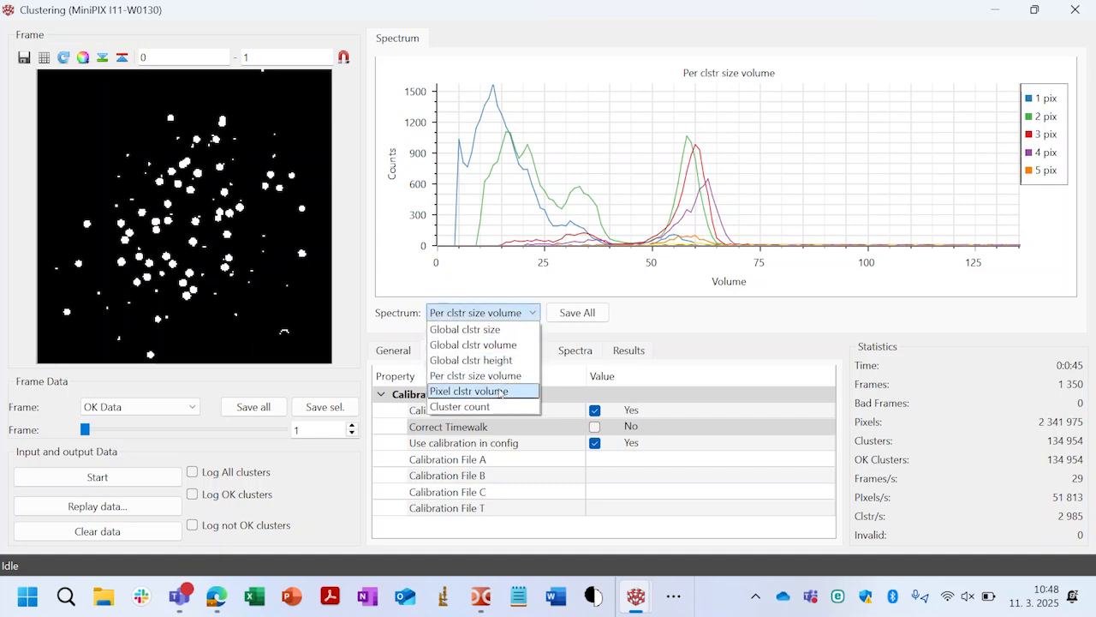
click(514, 391)
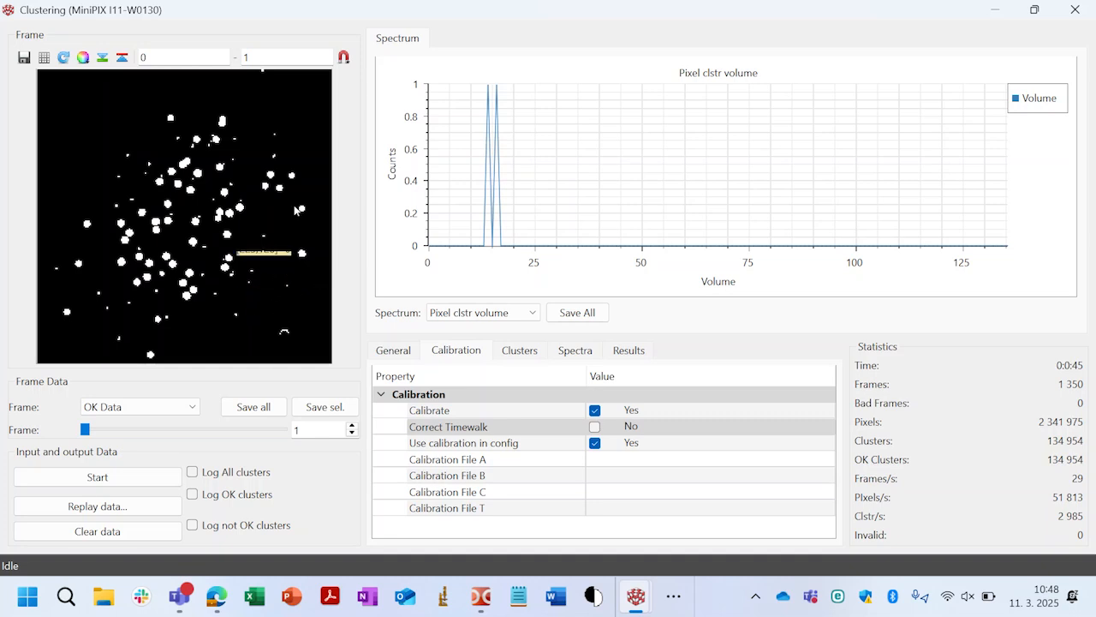
click(294, 168)
click(218, 212)
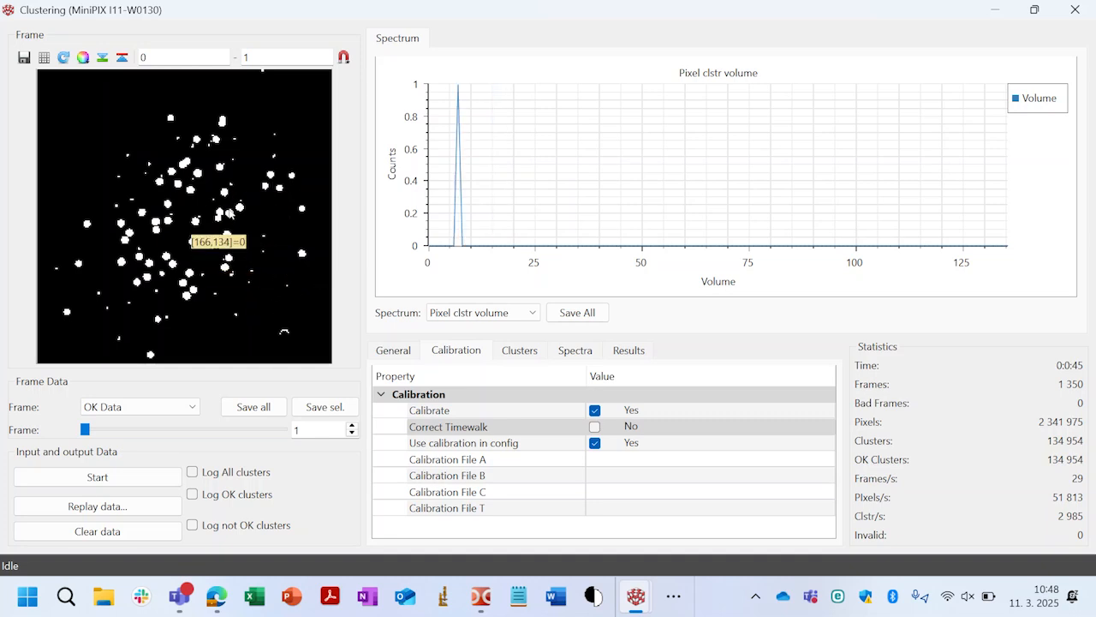
click(180, 188)
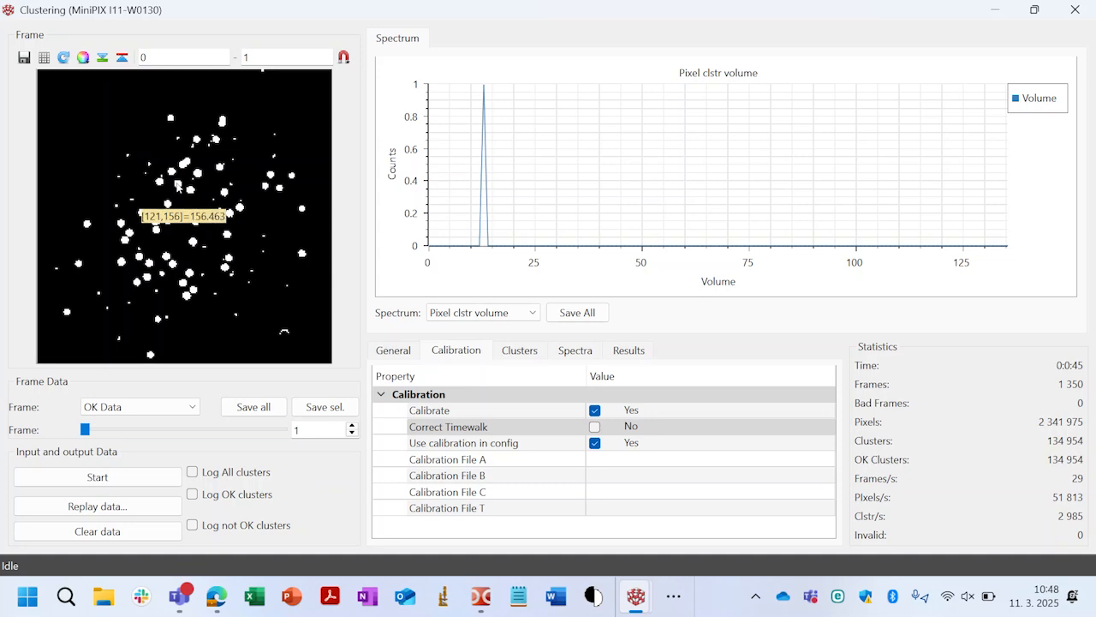
click(178, 184)
double_click(258, 198)
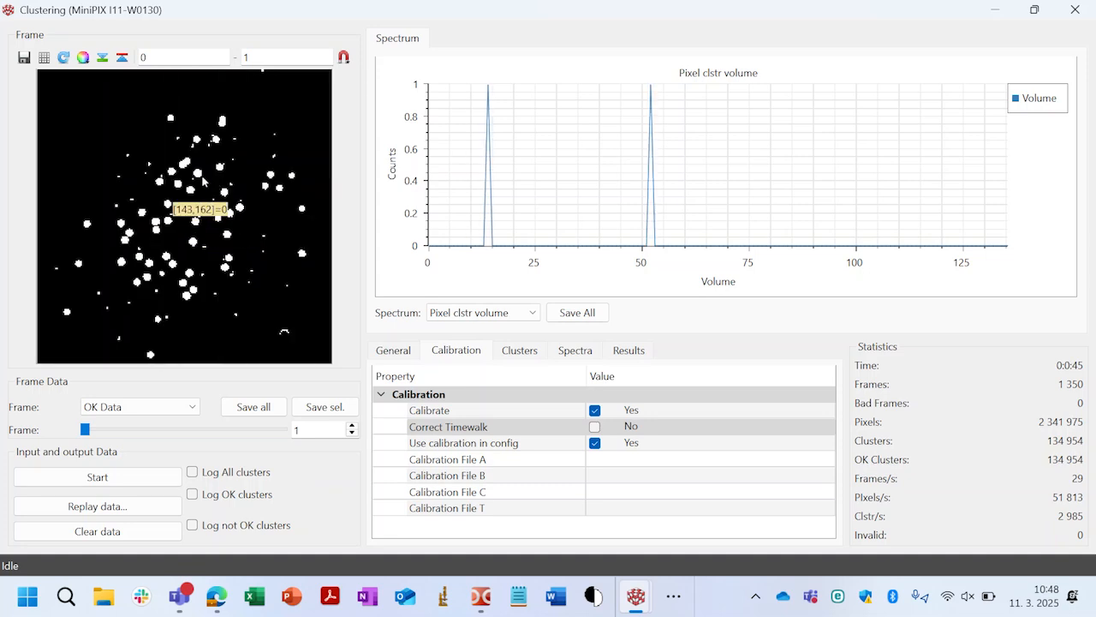
click(199, 177)
click(197, 143)
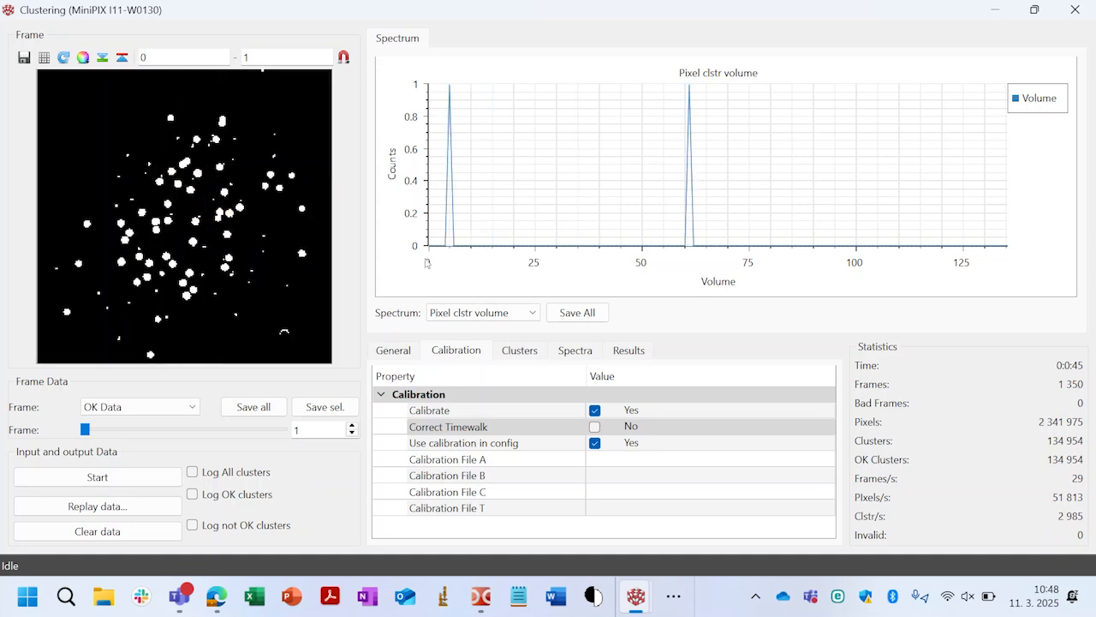
- Switch the spectrum plot to Cluster count
click(480, 313)
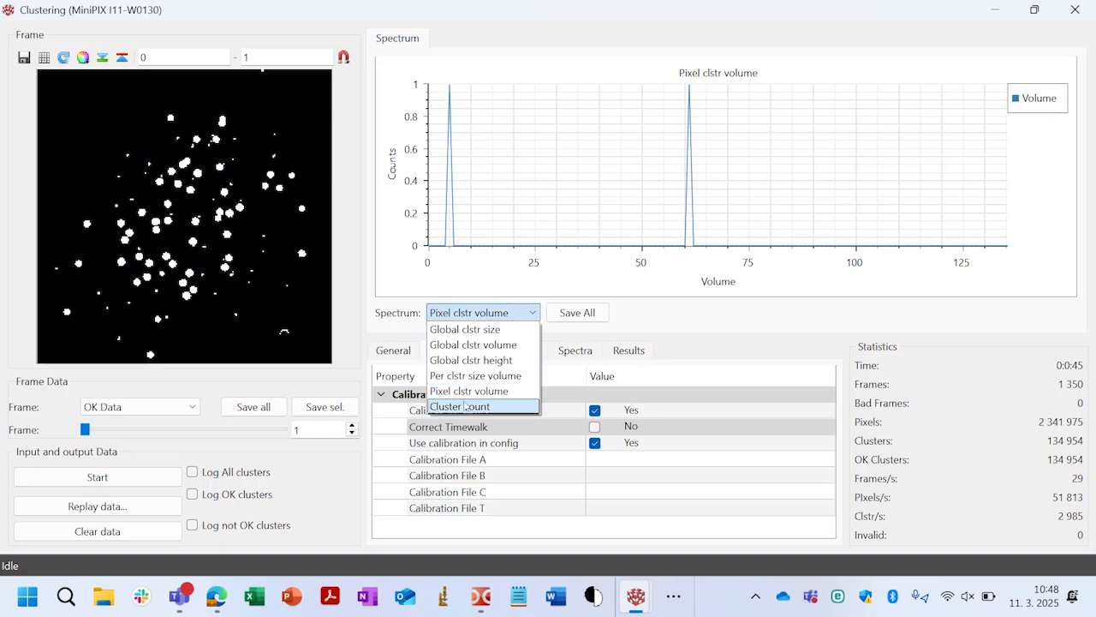
click(464, 407)
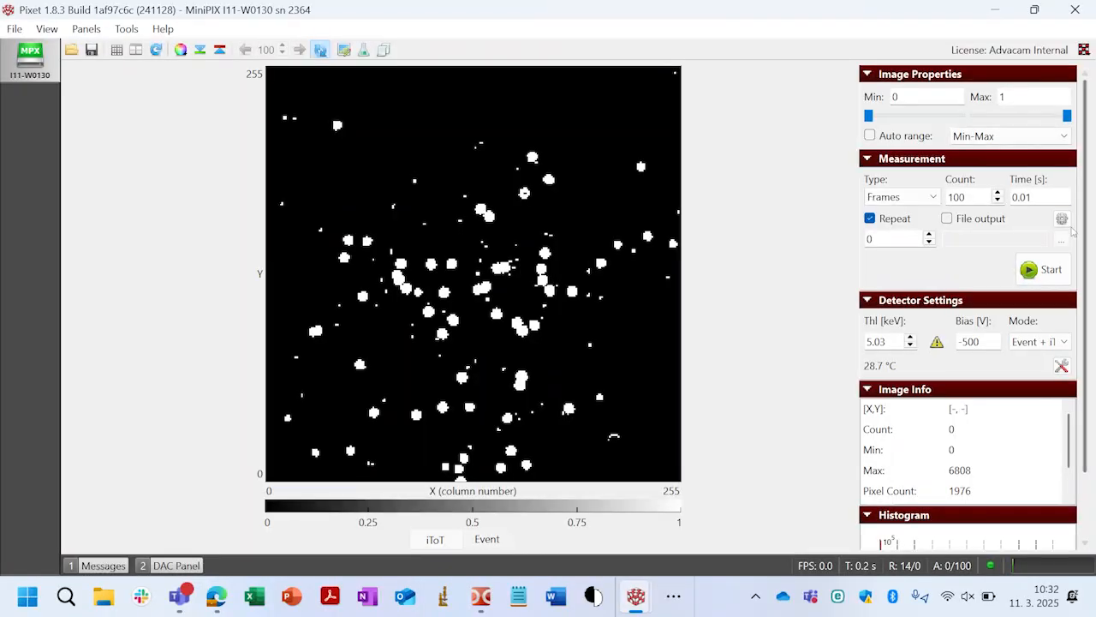
- Confirm the measurement settings with Calibrate data disabled, and start the repeated frame measurement
click(1062, 219)
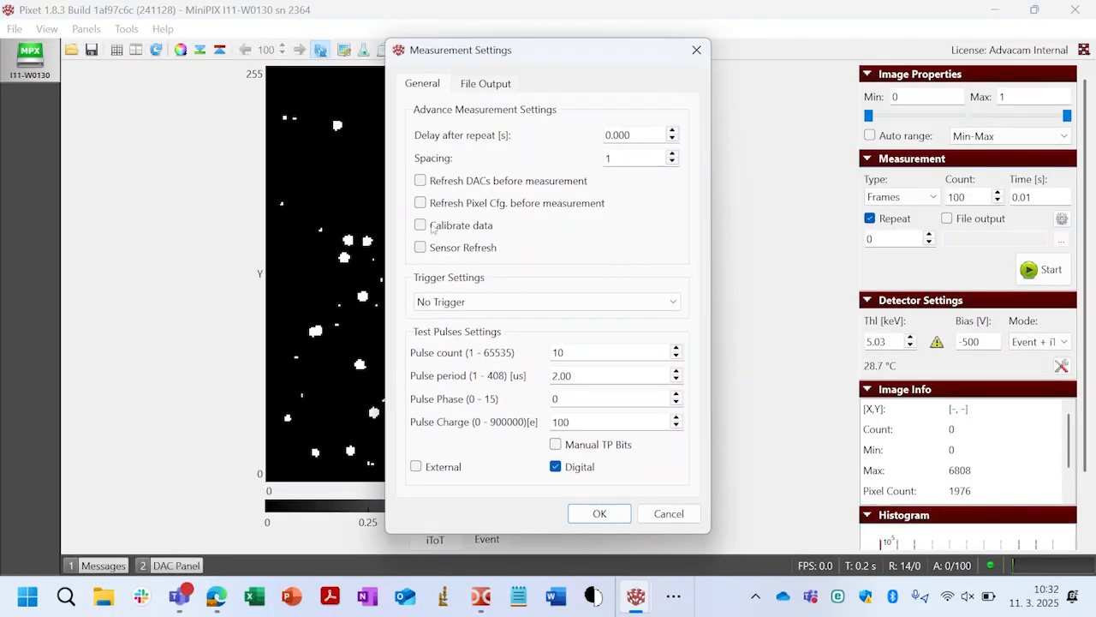
click(599, 513)
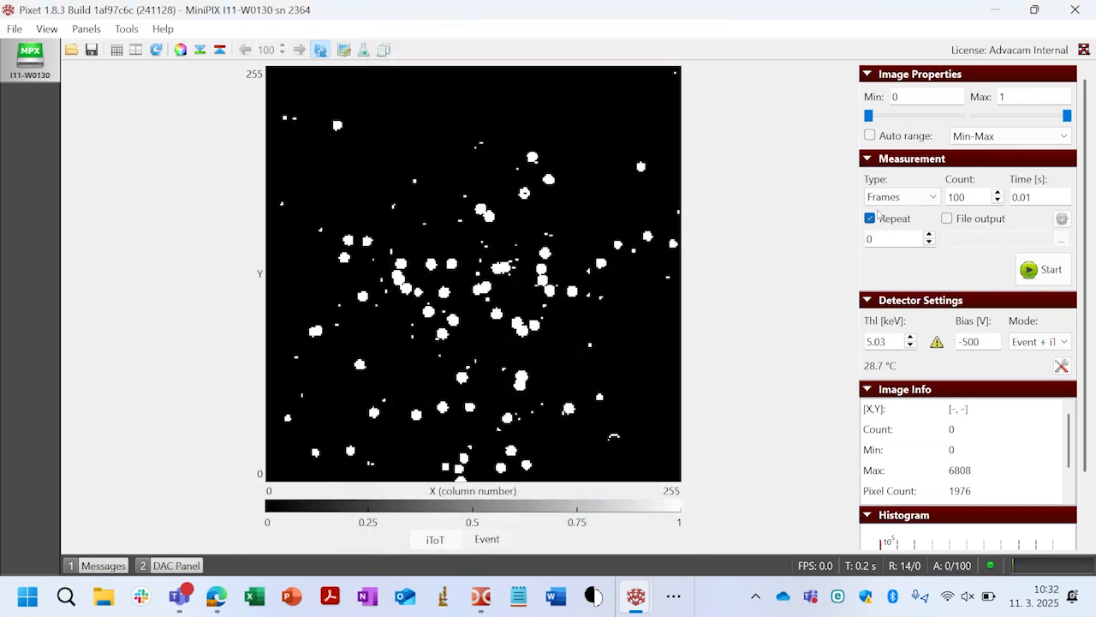
click(1046, 270)
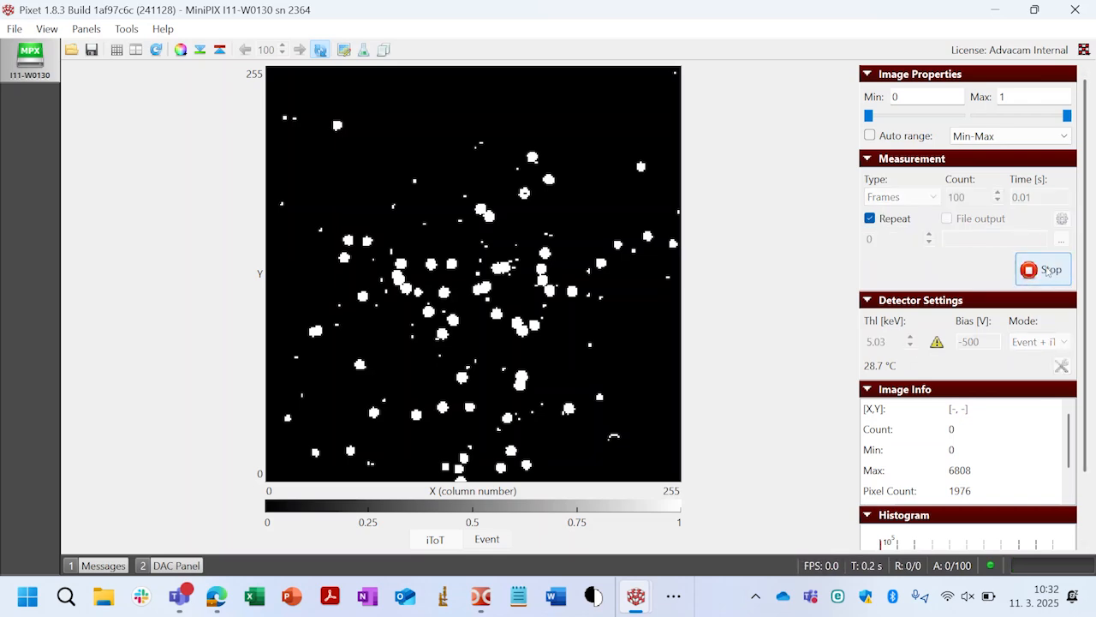
- Run clustering on the incoming frames in the Clustering window, and stop it once enough data has accumulated
key(alt+Tab)
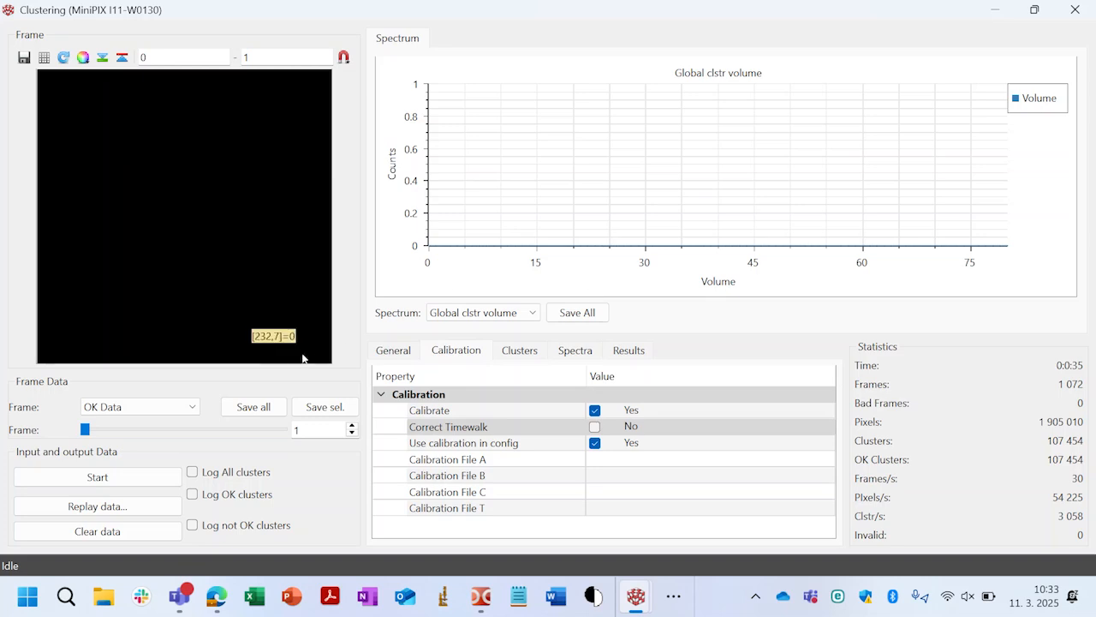
click(152, 478)
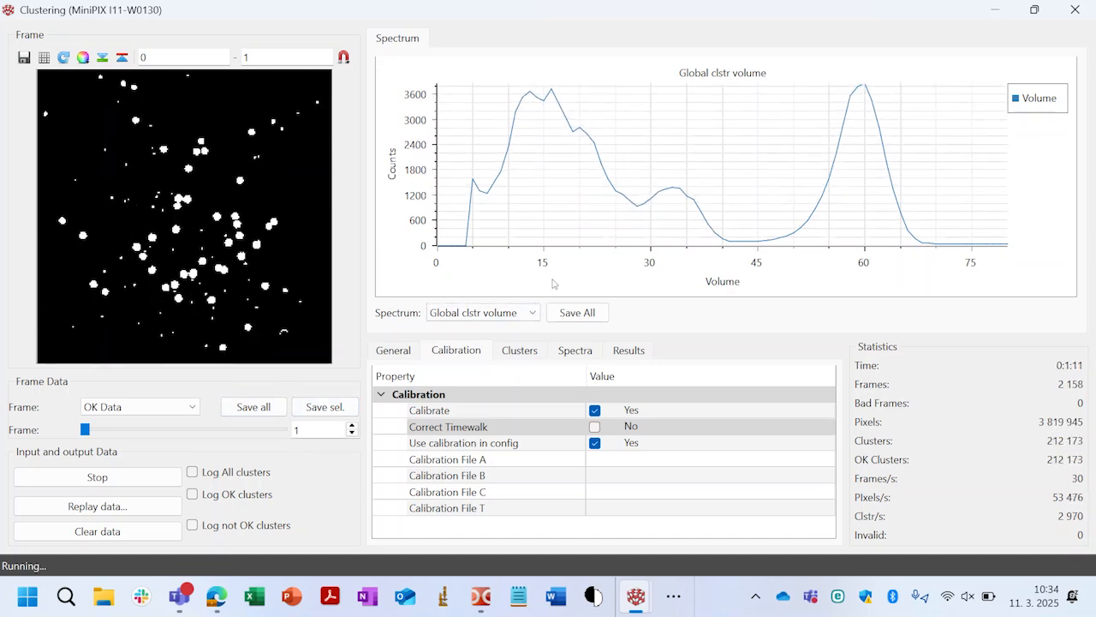
click(154, 482)
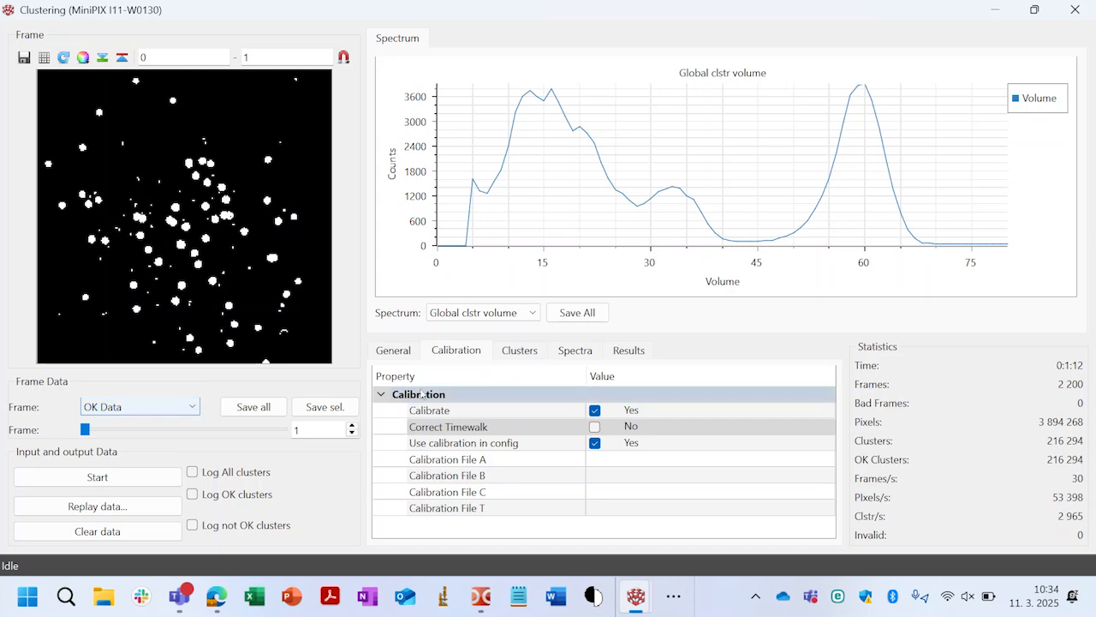
- Review the cluster filter limits and the available frame data types, keeping OK Data selected, and return to the calibration settings
click(520, 351)
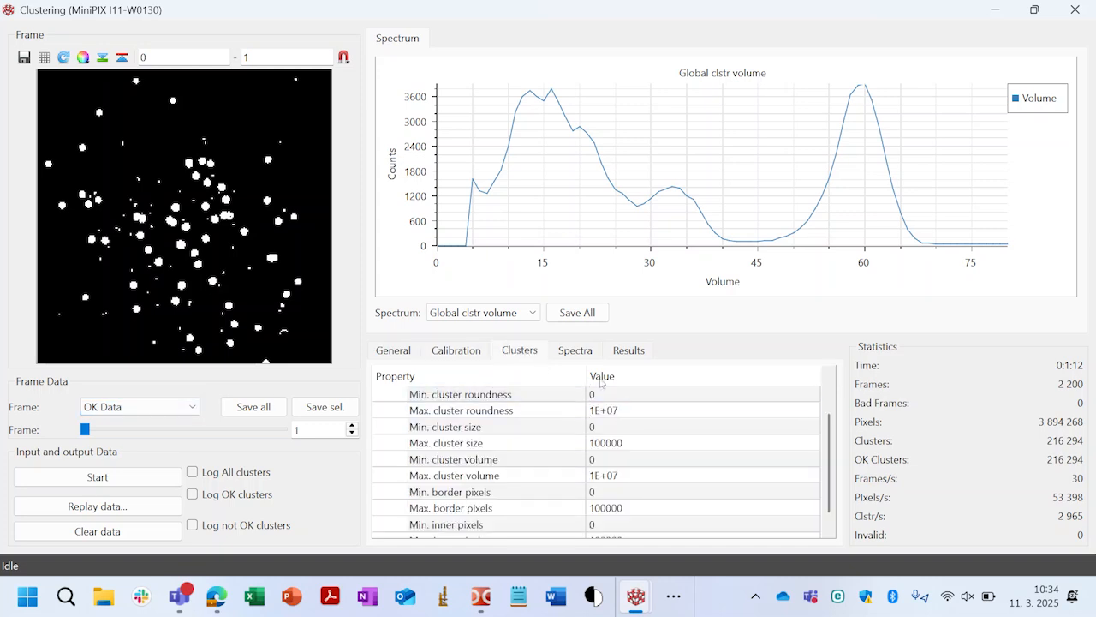
click(189, 410)
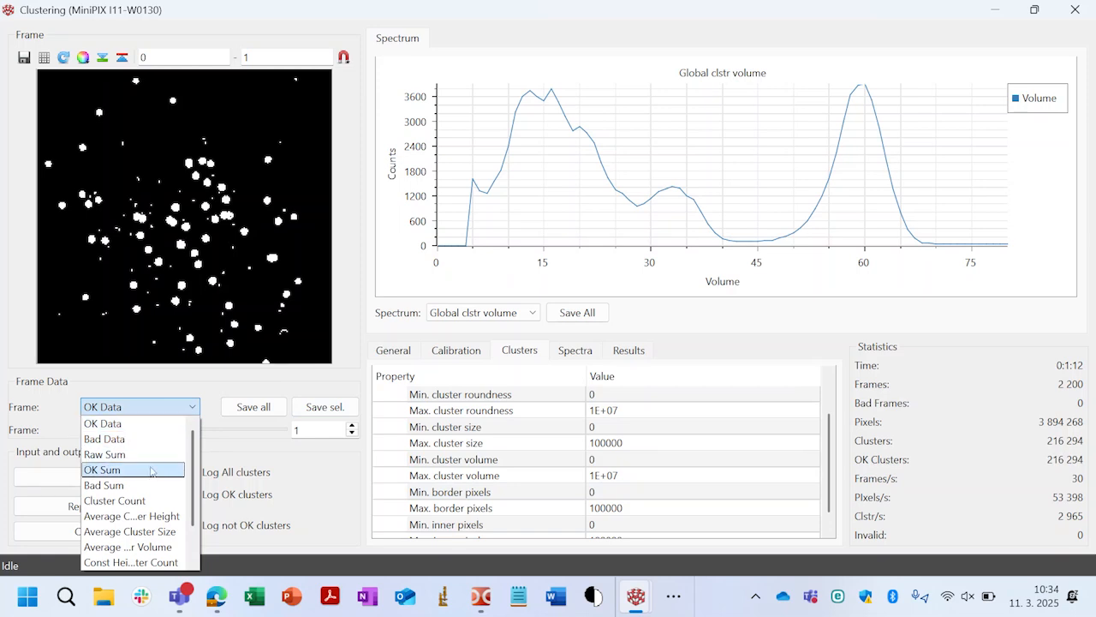
scroll(107, 450, up, 1)
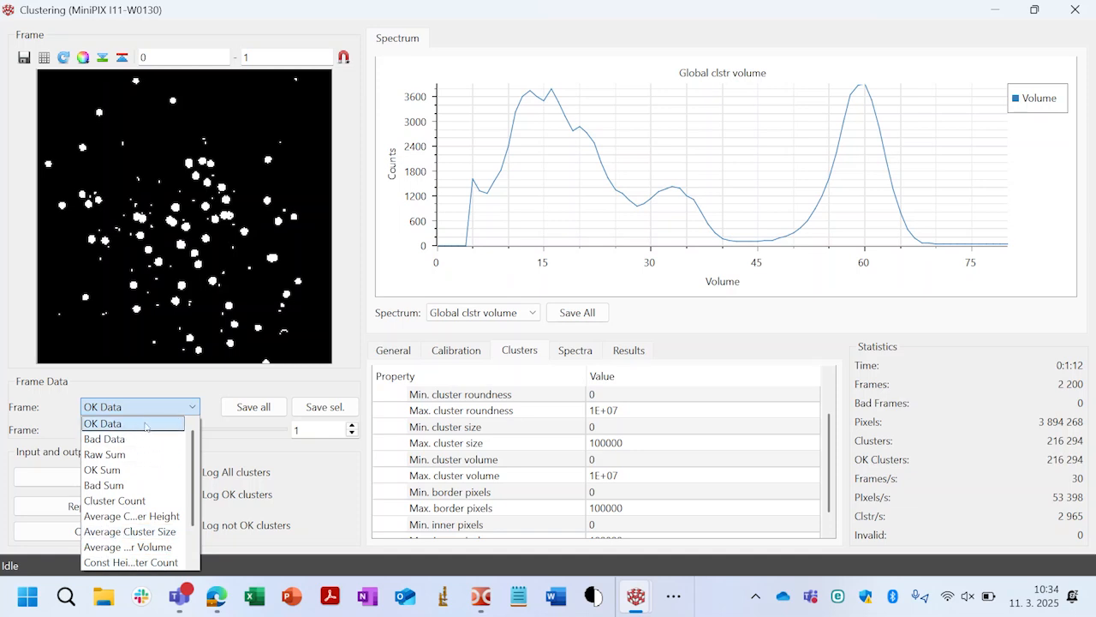
click(174, 412)
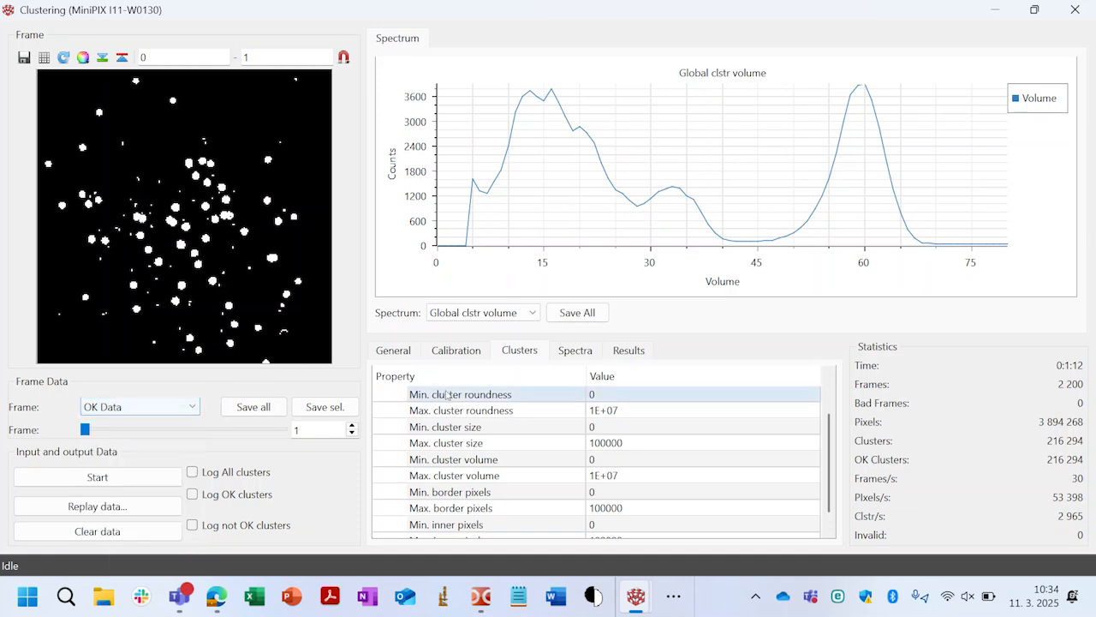
click(466, 356)
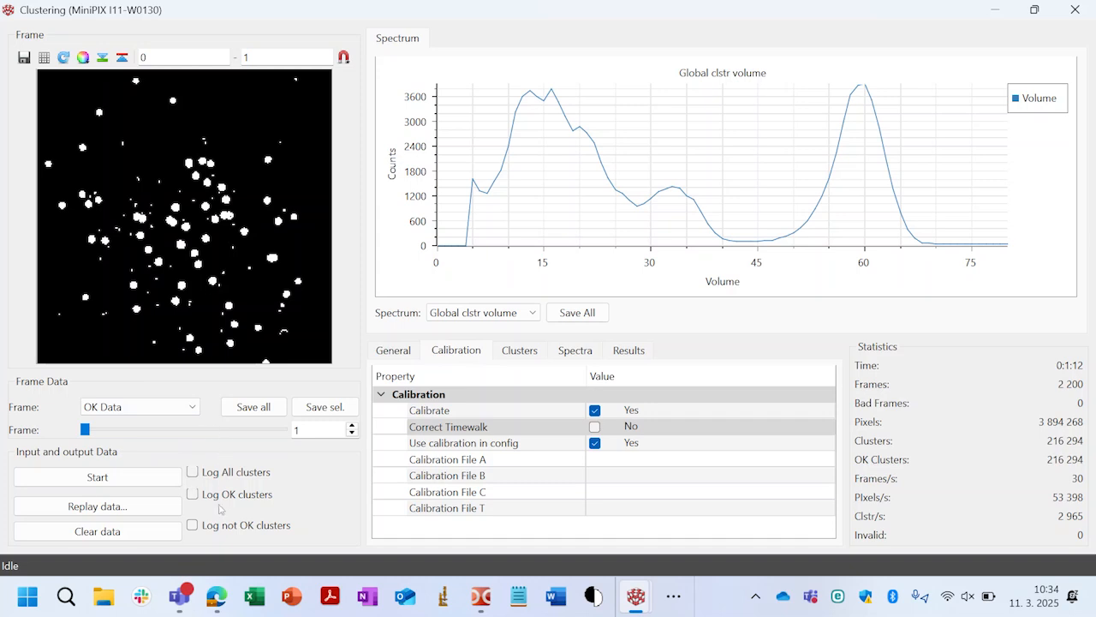
- Enable logging of OK clusters to view the cluster log file options, and cancel without saving a file
click(193, 494)
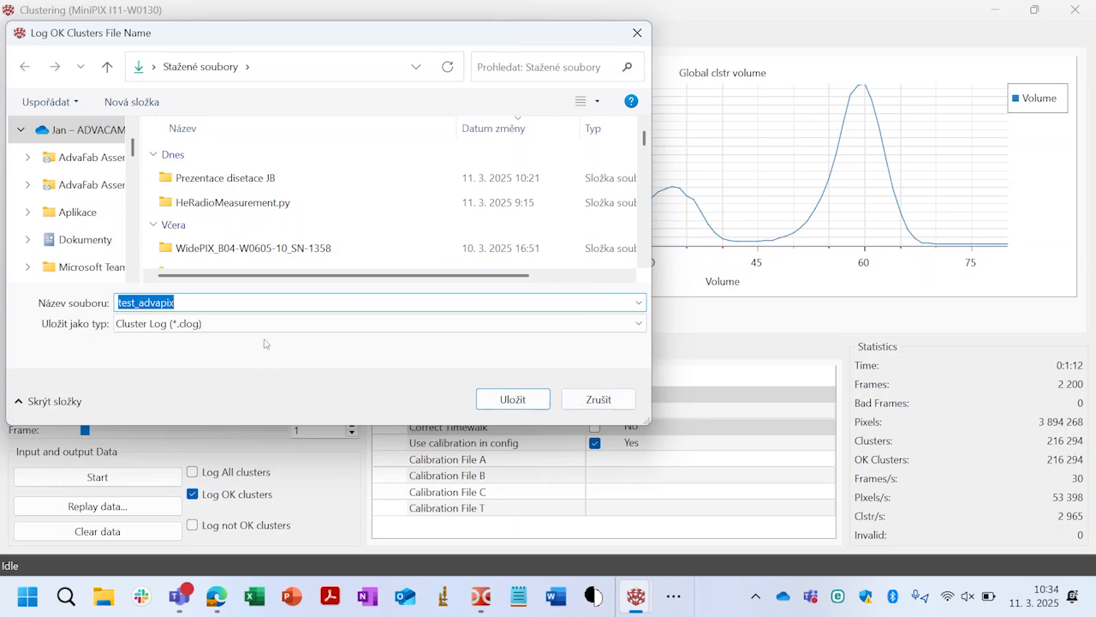
click(595, 401)
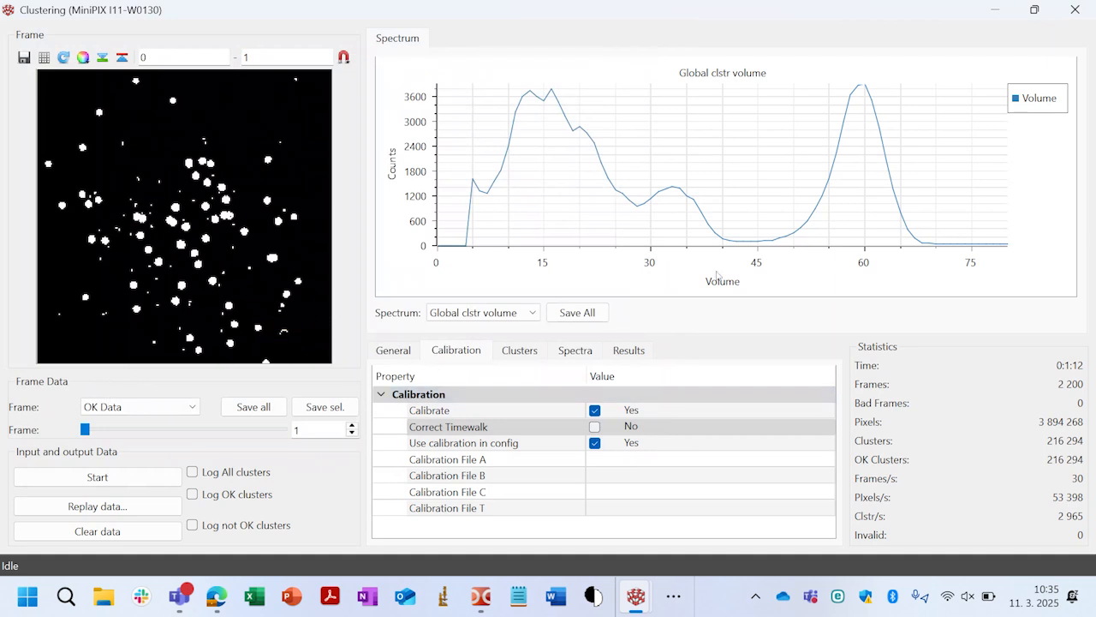
- Plot the Global clstr size spectrum, inspect a single cluster up close in the frame image, and restore the full frame
click(526, 317)
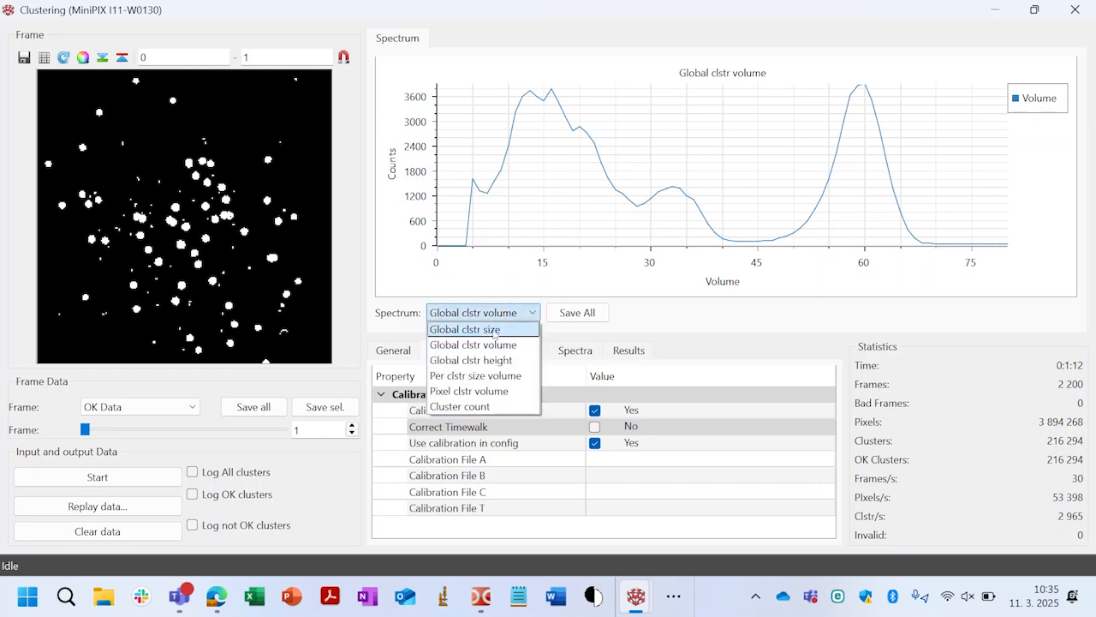
click(495, 331)
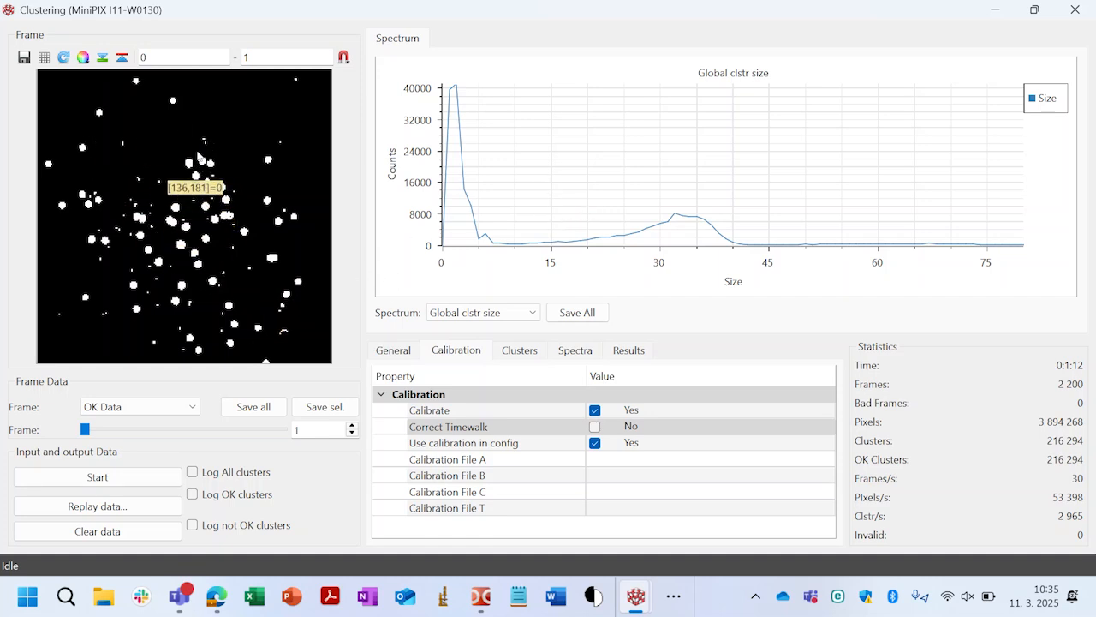
drag(244, 148, 286, 195)
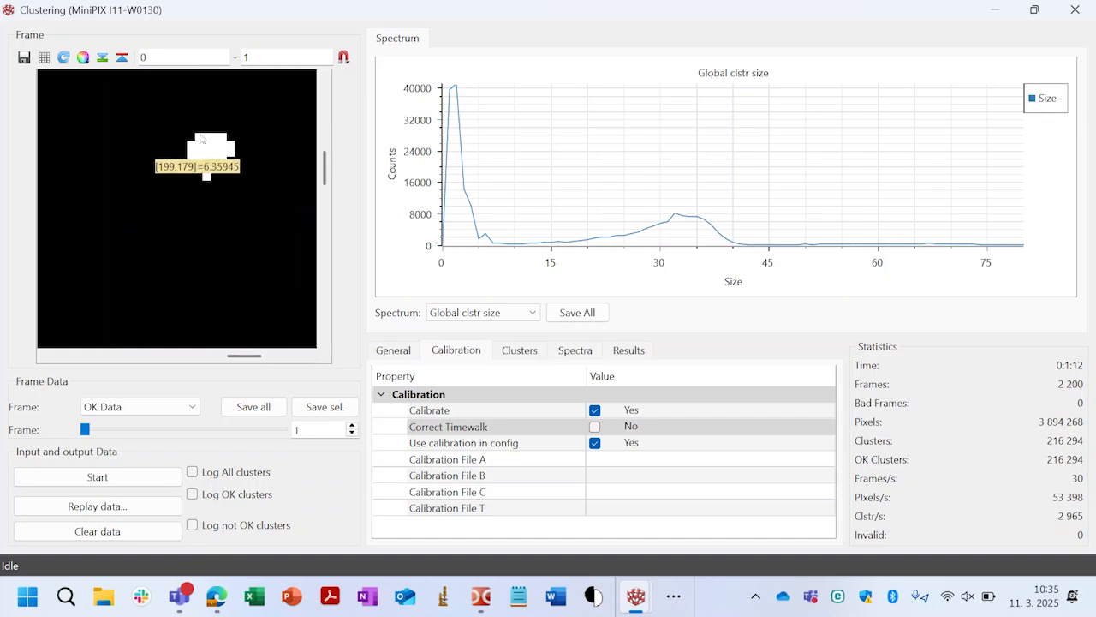
double_click(218, 207)
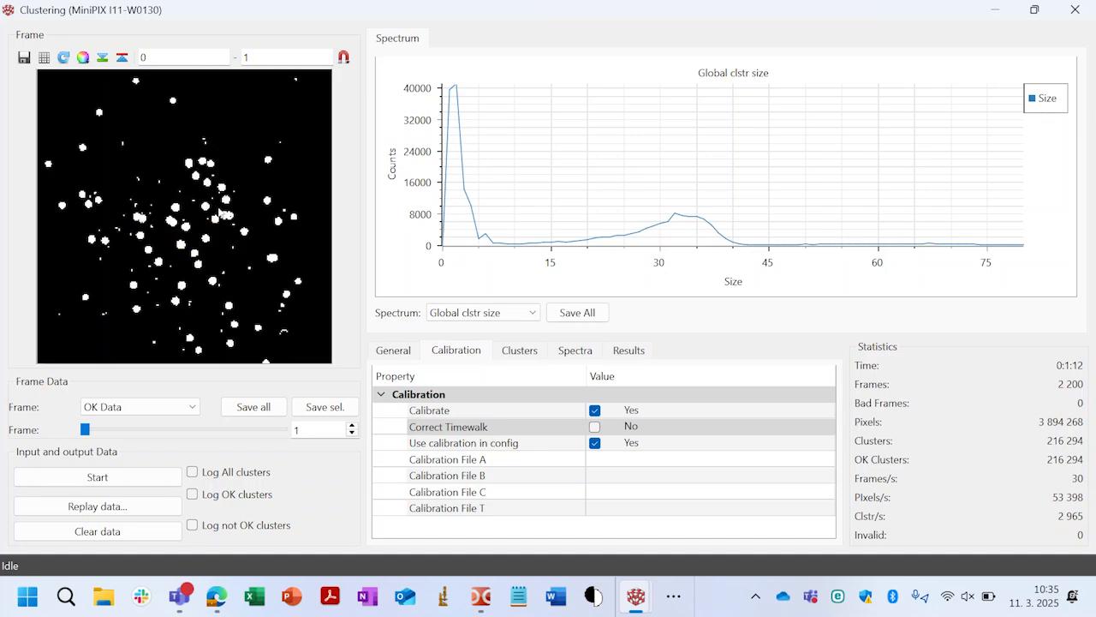
mouse_move(444, 251)
- Switch the spectrum plot back to Global clstr volume
click(530, 313)
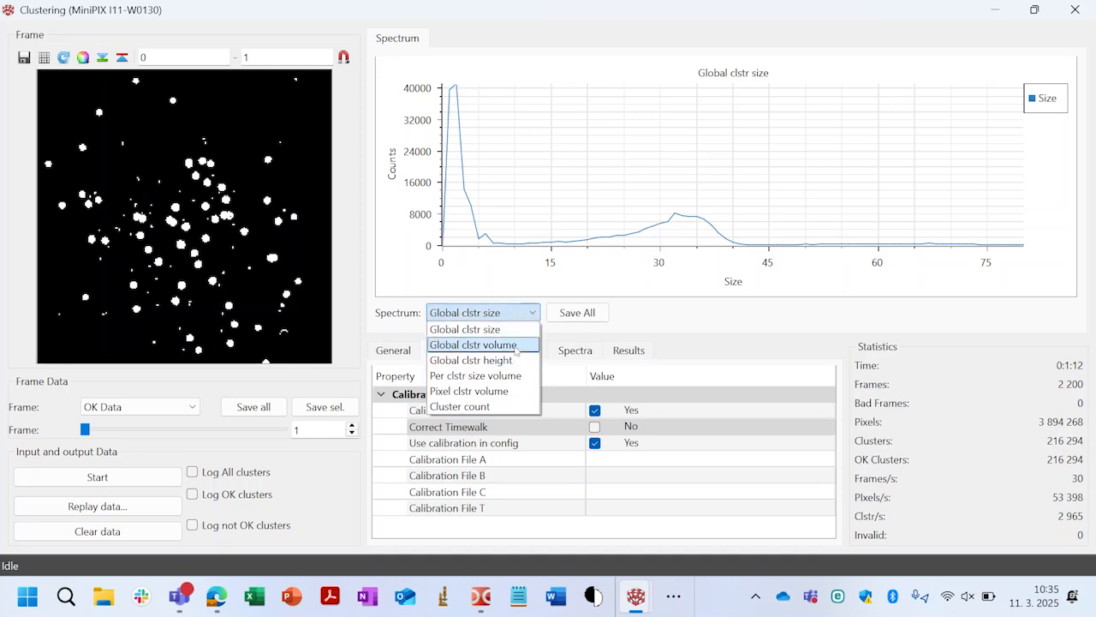
click(511, 345)
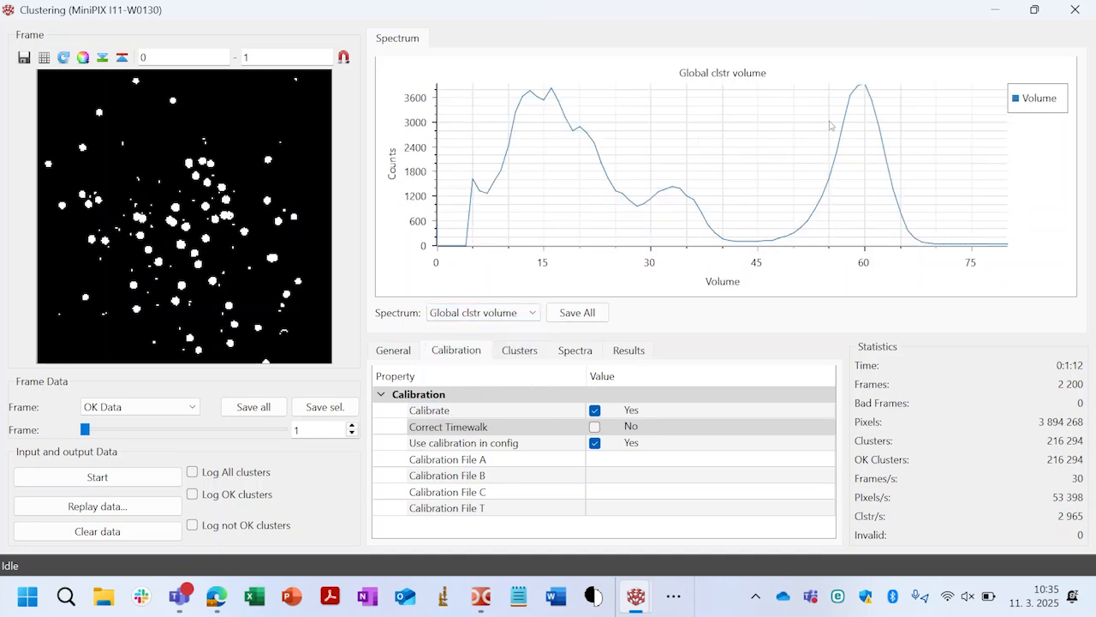